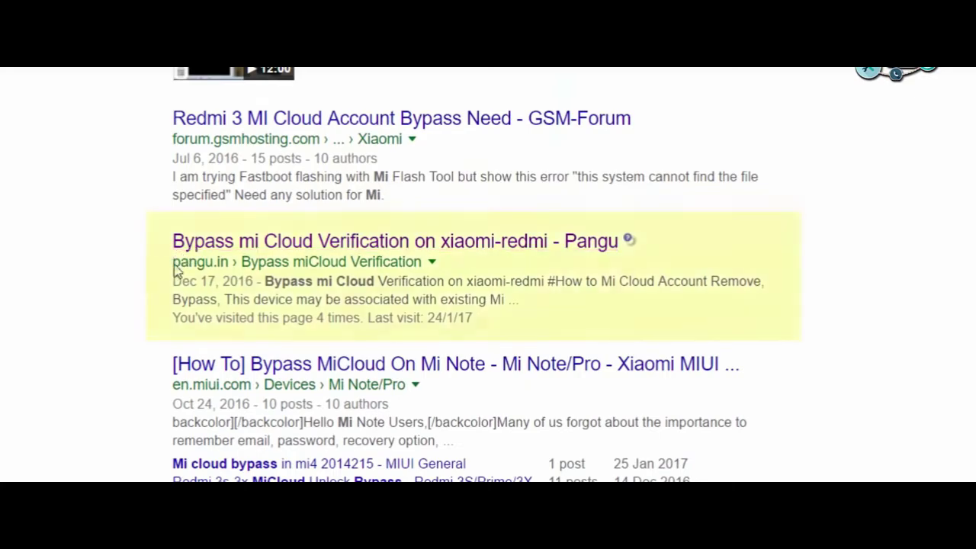
- Open the Pangu.in search result on bypassing Mi Cloud verification and follow its download link for the Xiaomi mi flash tool
drag(176, 263, 250, 274)
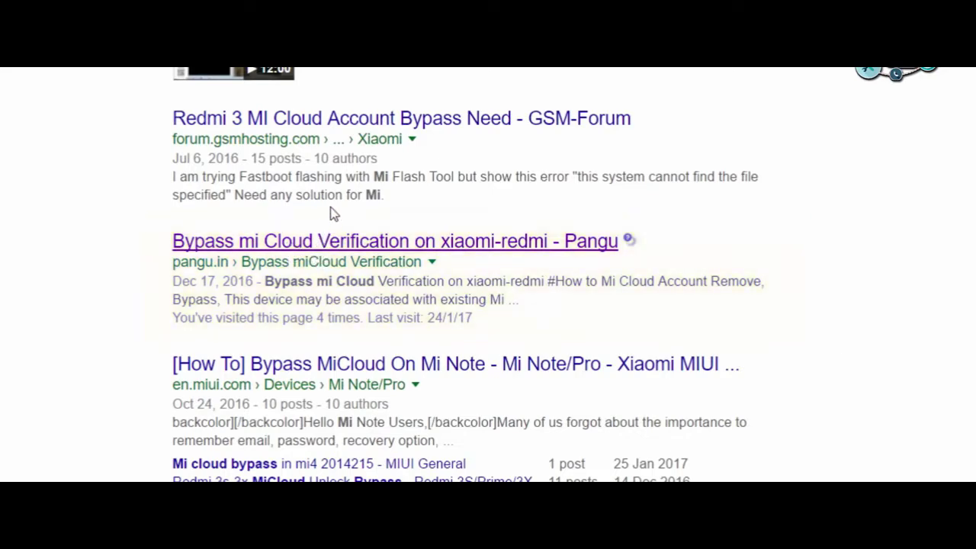
scroll(305, 237, up, 1)
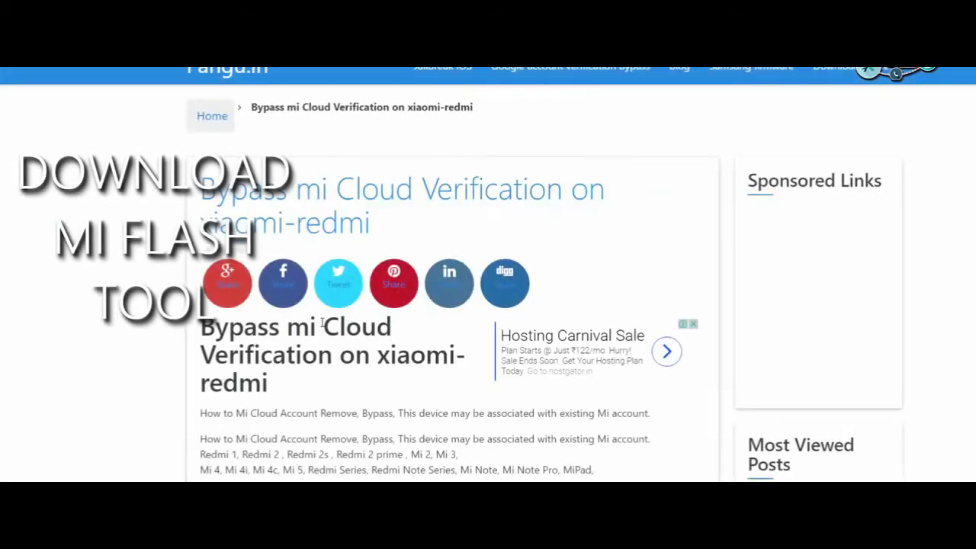
scroll(336, 328, down, 5)
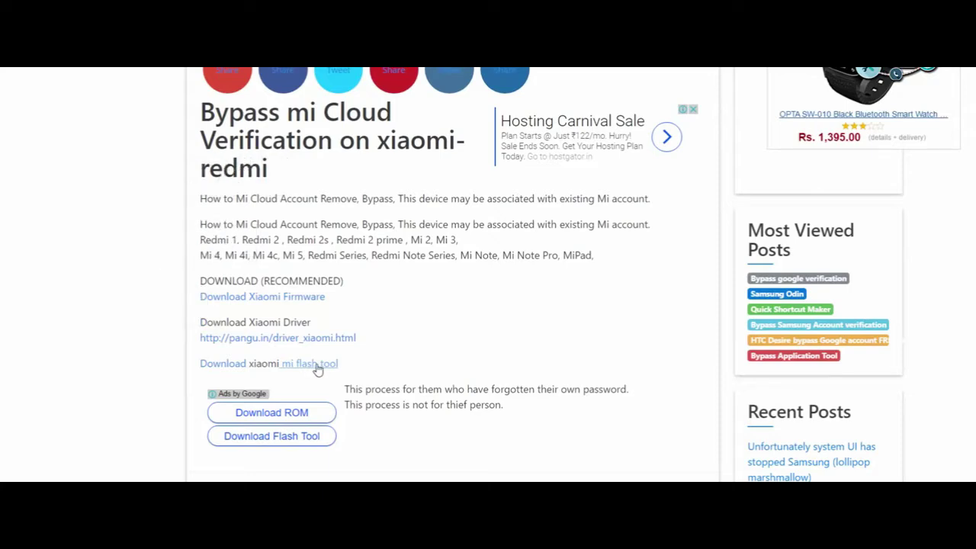
click(318, 364)
scroll(357, 390, down, 3)
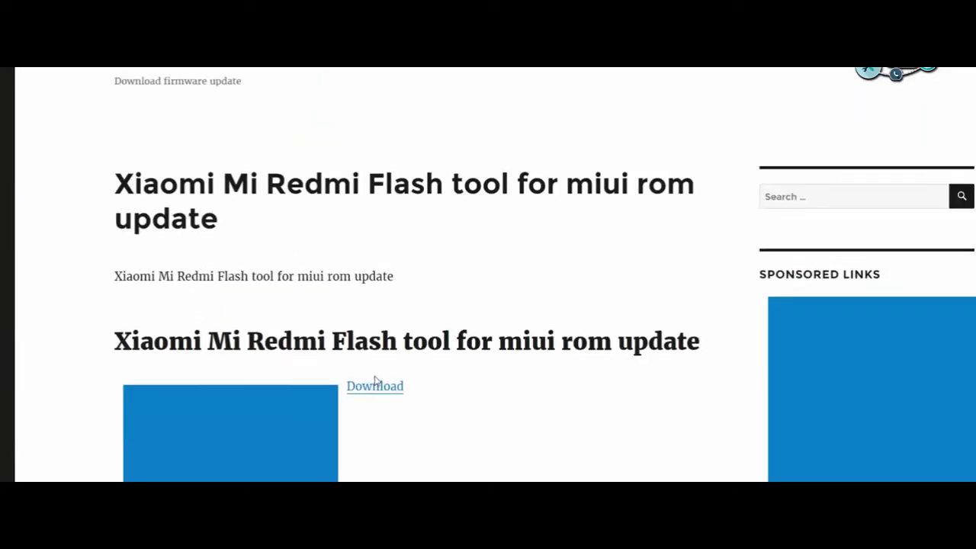
- Start the download of the Xiaomi Mi Redmi Flash tool archive MiFlashSetup_by_firmwareclub.com.zip
drag(332, 240, 412, 240)
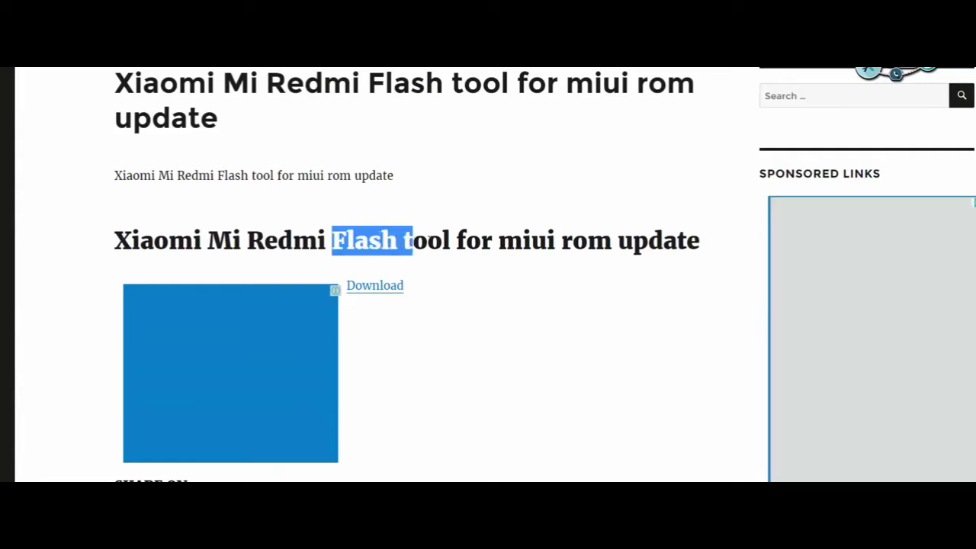
drag(493, 240, 468, 275)
click(389, 293)
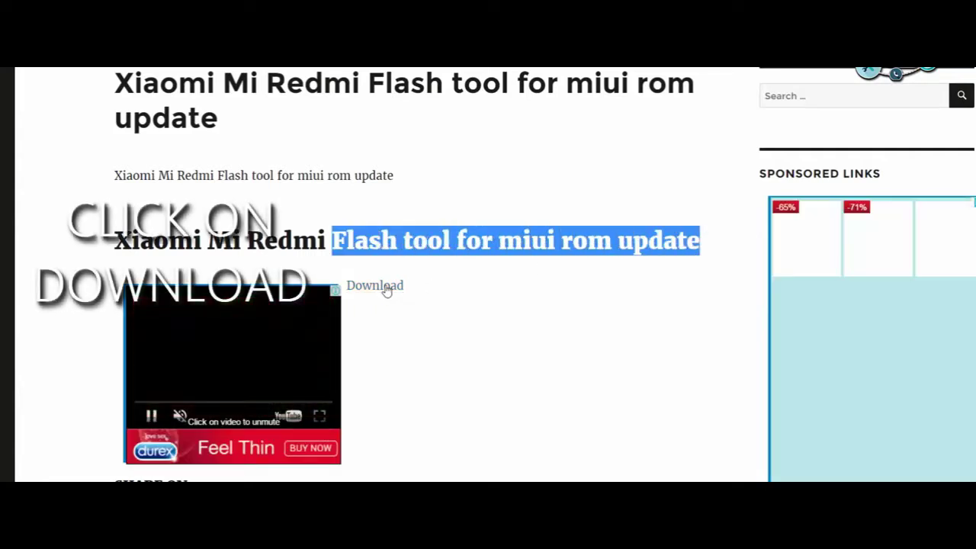
drag(435, 247, 575, 246)
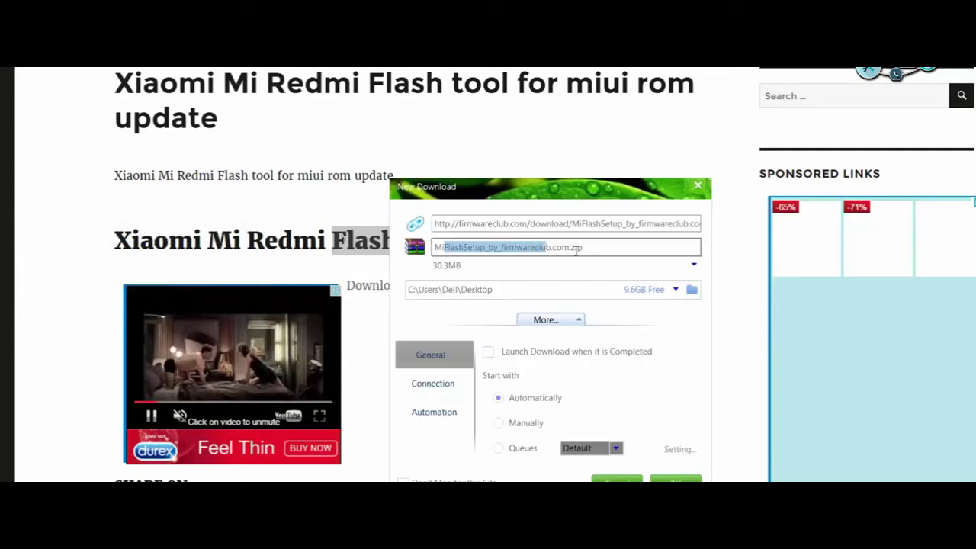
click(626, 248)
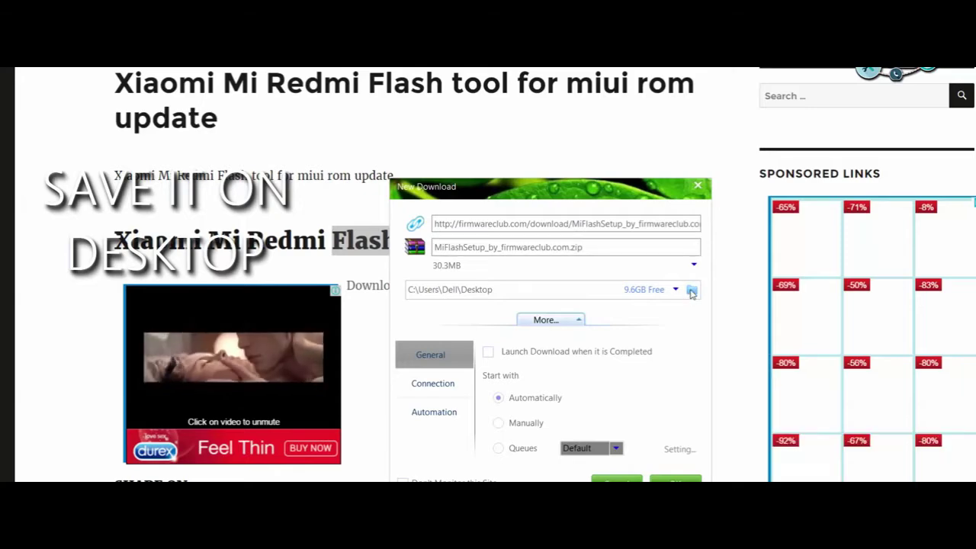
- Choose the desktop's download folder as the save location for the flash tool archive
click(691, 289)
double_click(494, 267)
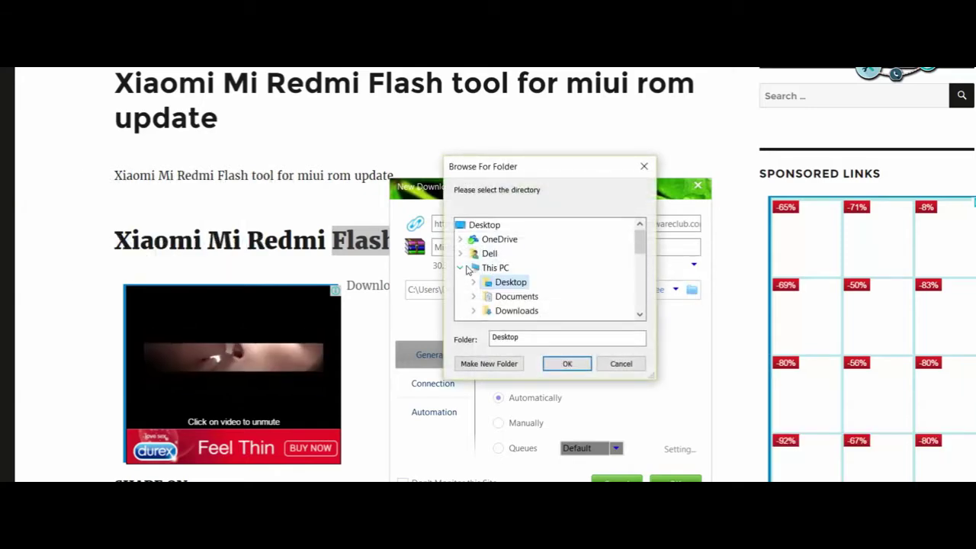
scroll(545, 300, down, 2)
click(509, 283)
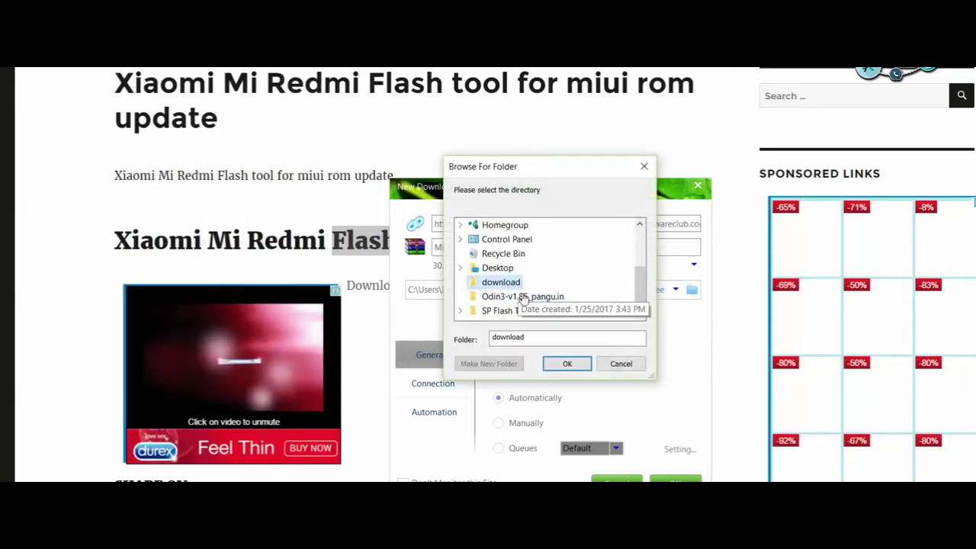
click(565, 364)
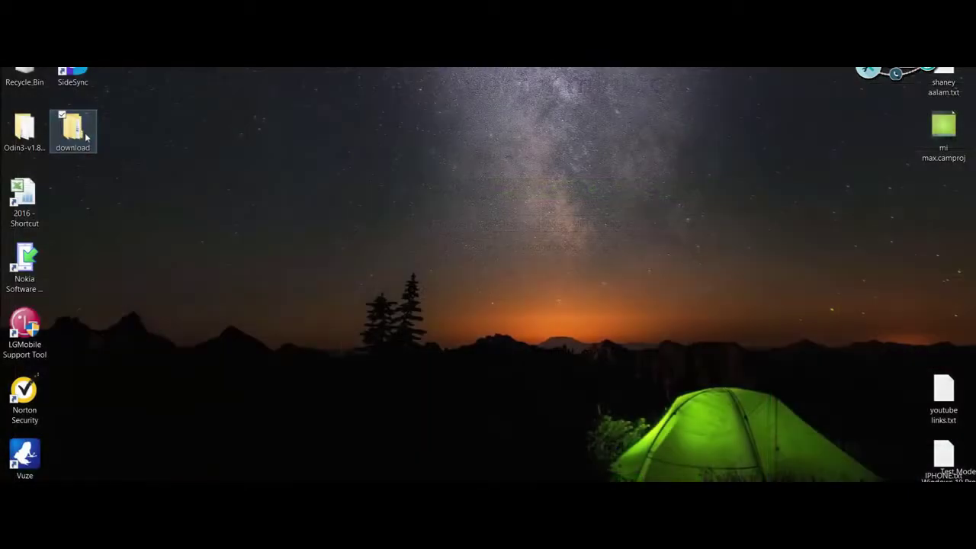
- Open the download folder on the desktop and extract MiFlashSetup_by_firmwareclub.com.zip into the same folder
double_click(83, 128)
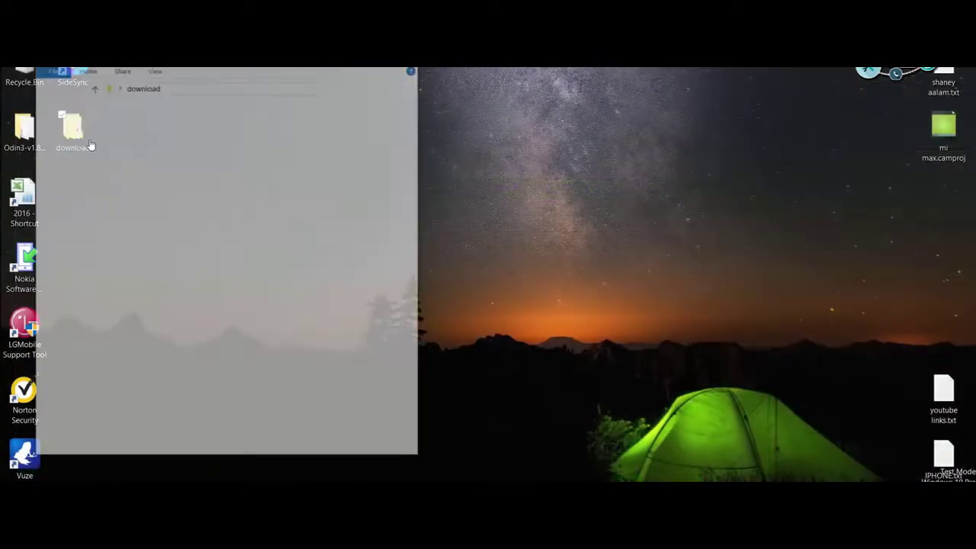
click(197, 127)
right_click(235, 128)
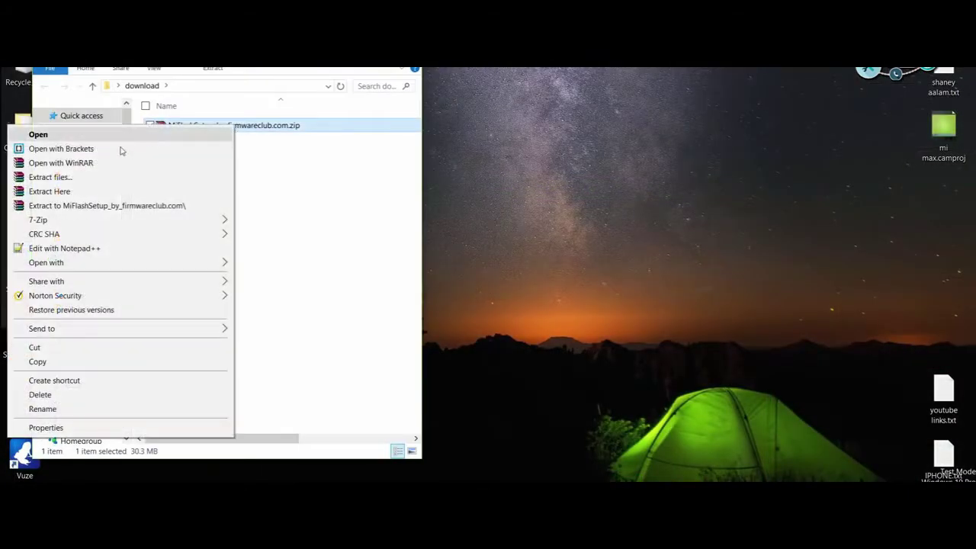
click(77, 192)
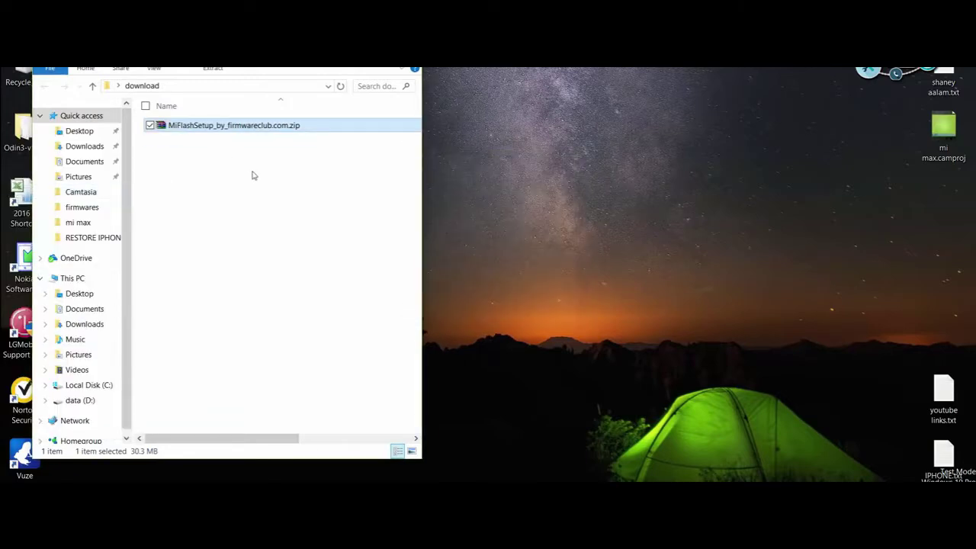
- Install XiaoMiFlash from the extracted MSI for everyone in C:\XiaoMi\XiaoMiFlash\, close the installer and select its desktop shortcut
click(236, 129)
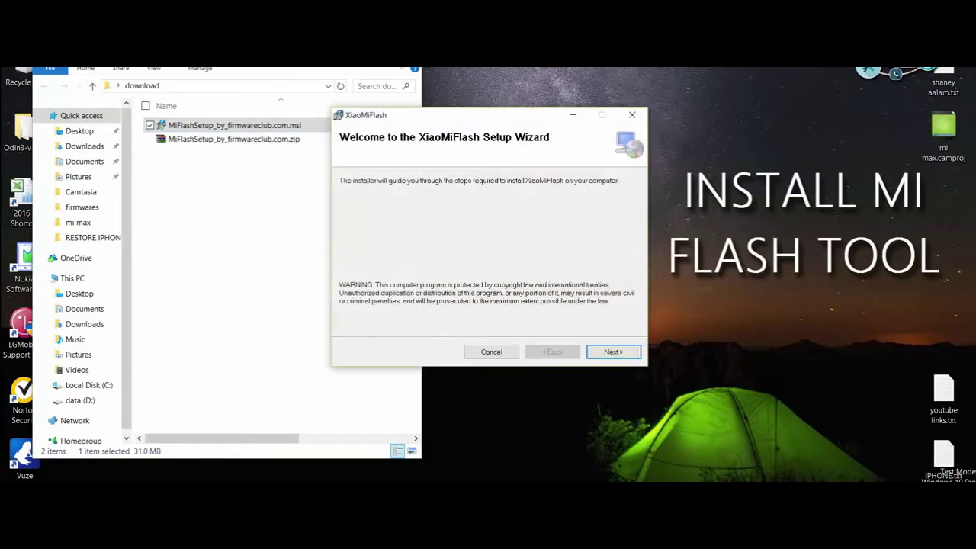
click(611, 352)
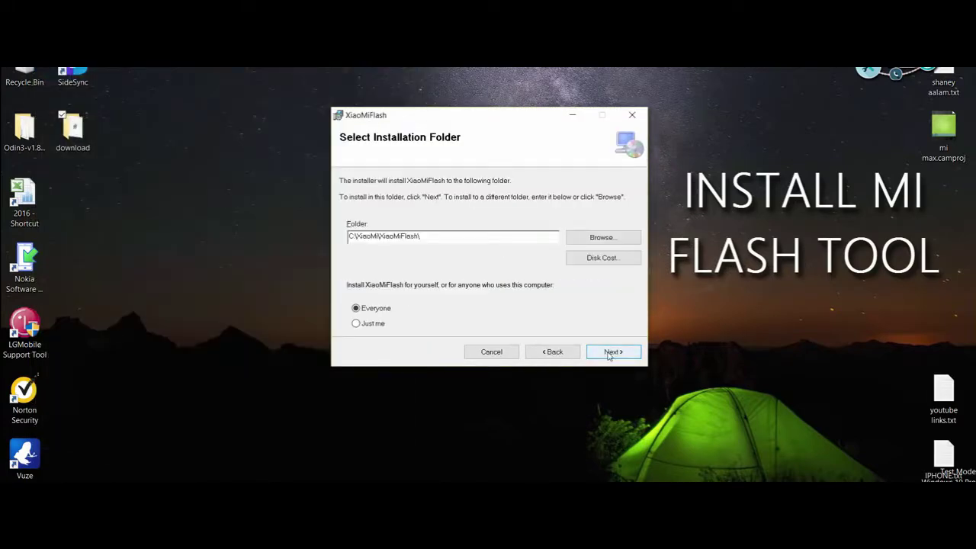
click(612, 352)
click(611, 353)
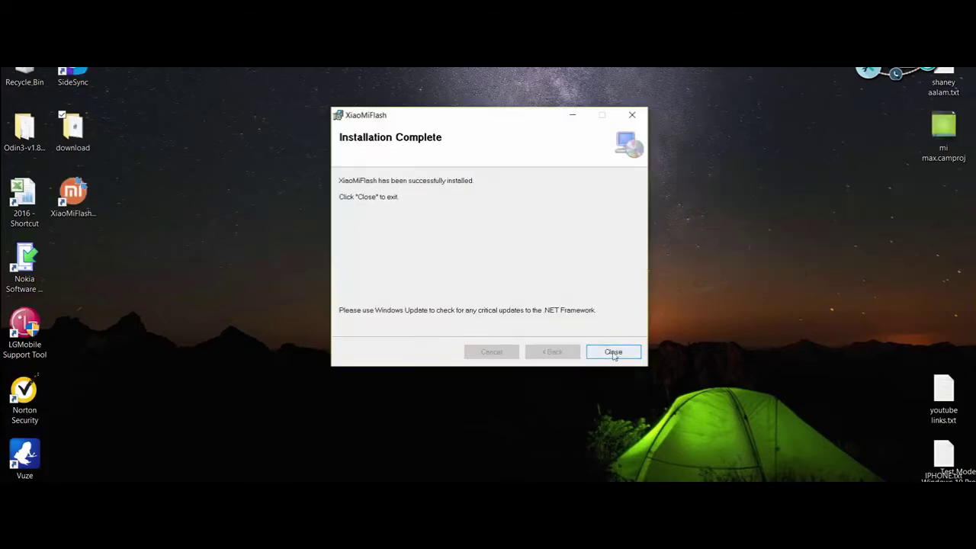
click(613, 351)
click(73, 196)
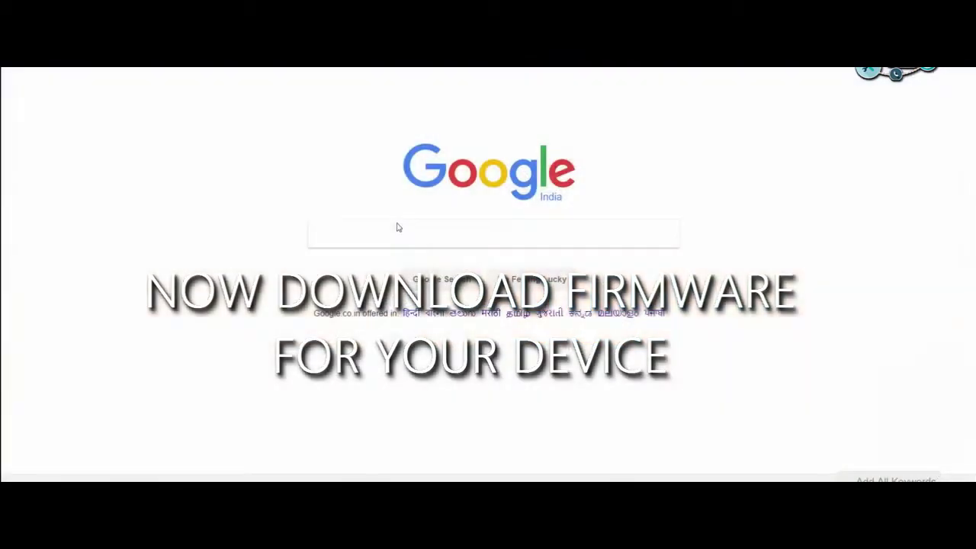
- Search Google for "mi firmware" and open the Pangu result for downloading official Mi firmware
text(mi firmwa)
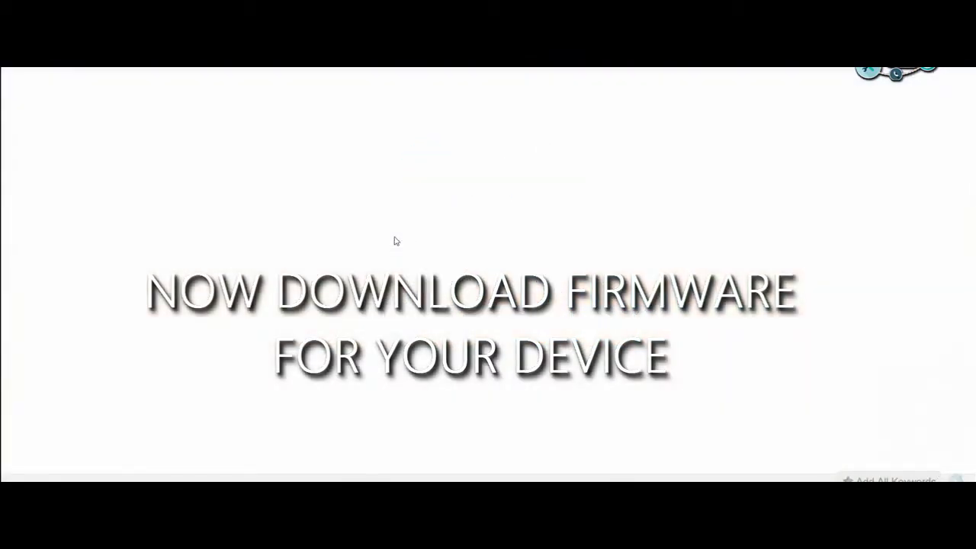
text(re)
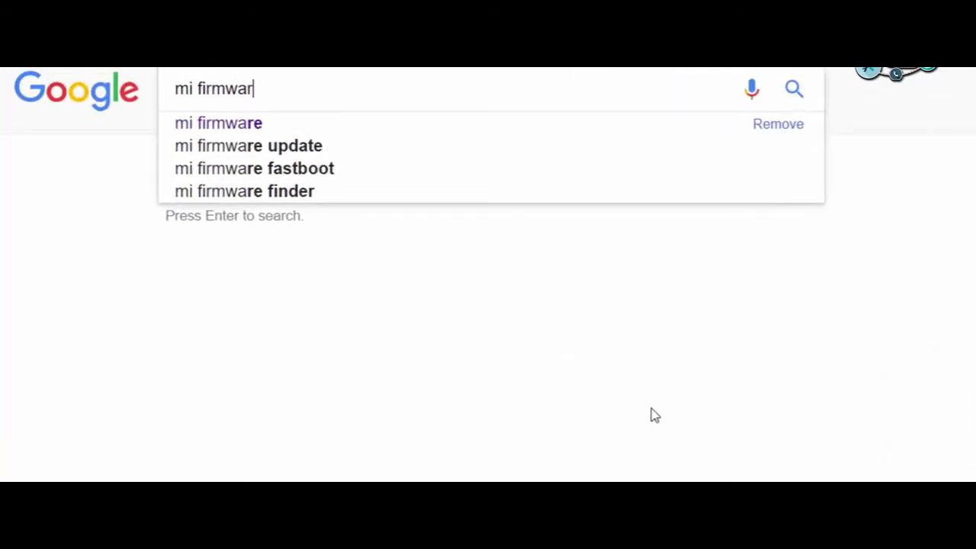
key(Return)
scroll(734, 409, down, 3)
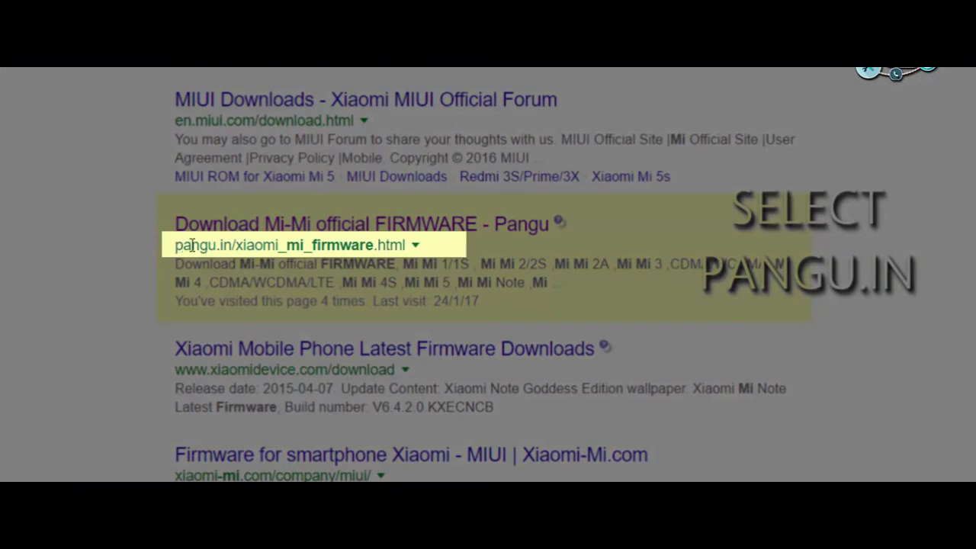
drag(177, 244, 235, 245)
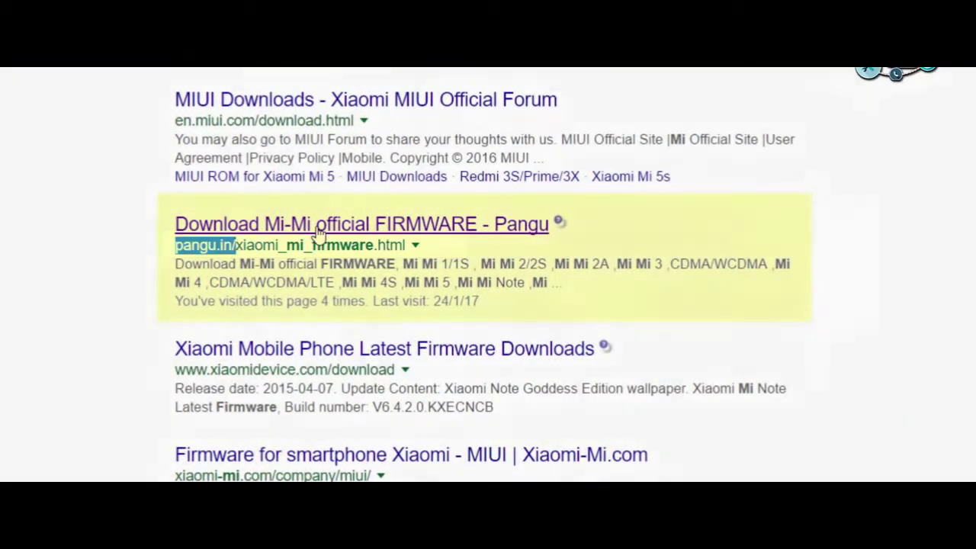
click(201, 223)
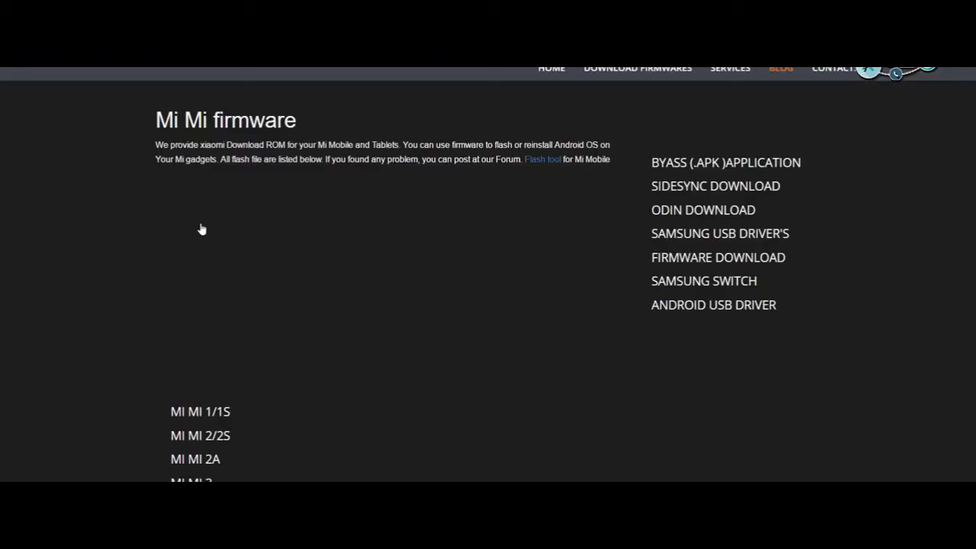
- Find the firmware list and download the Redmi Note 4 Qualcomm Latest Global Stable Version Fastboot File
scroll(322, 359, down, 9)
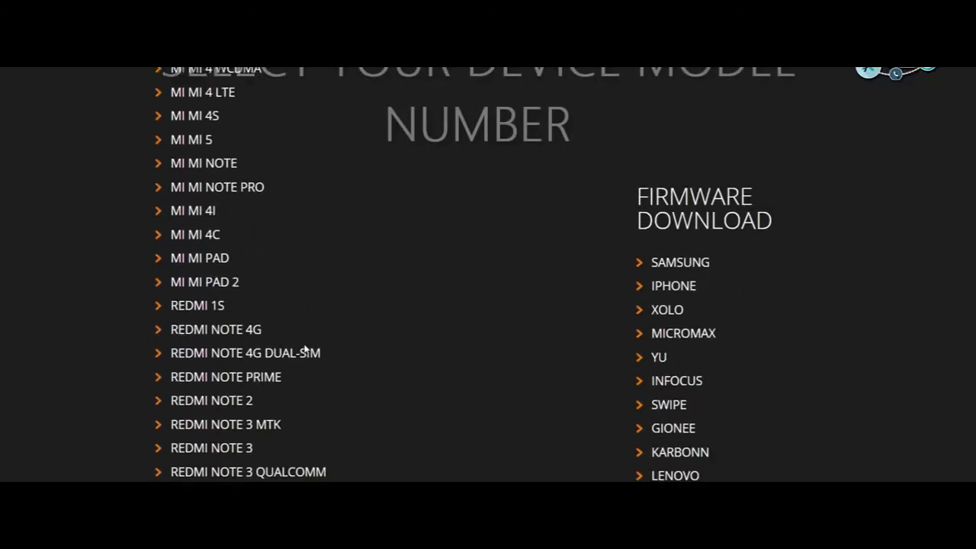
scroll(304, 349, down, 1)
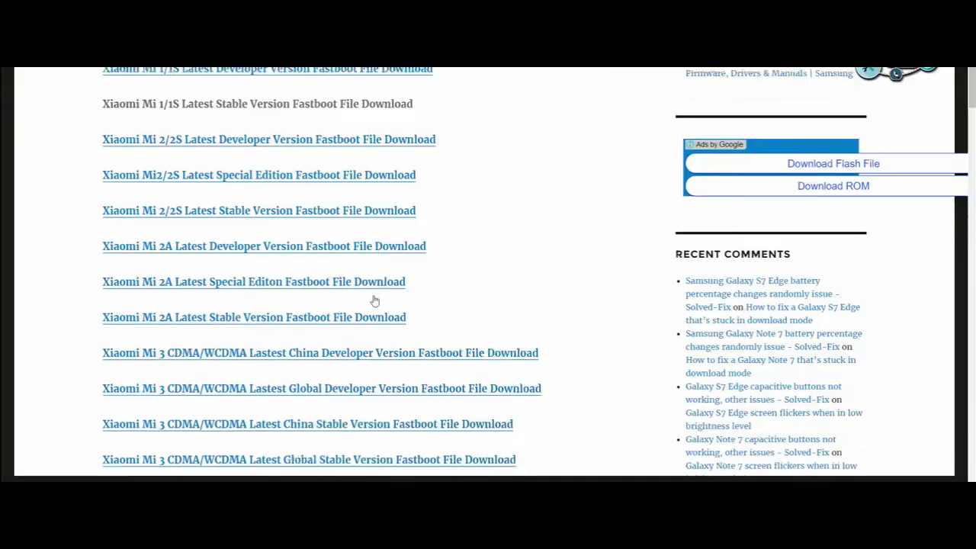
scroll(375, 300, down, 5)
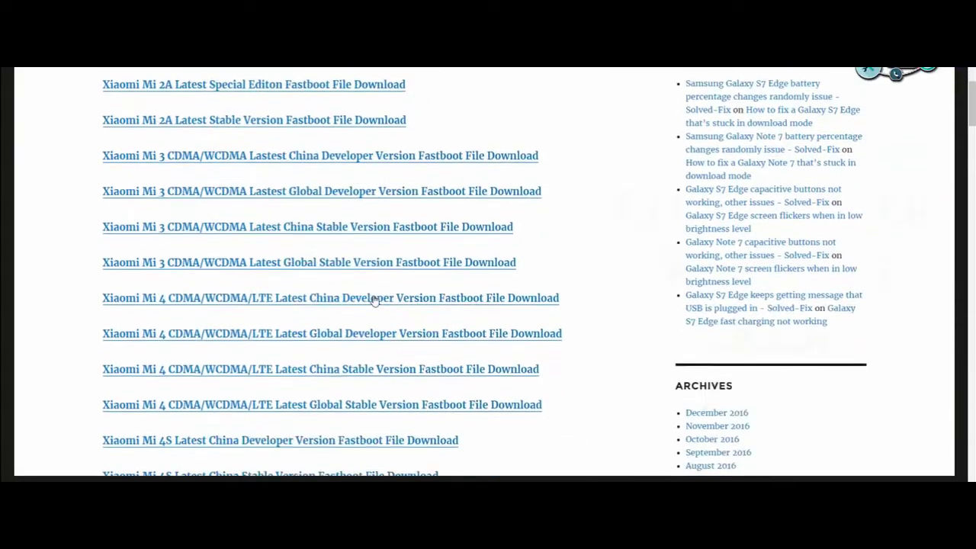
scroll(375, 301, down, 15)
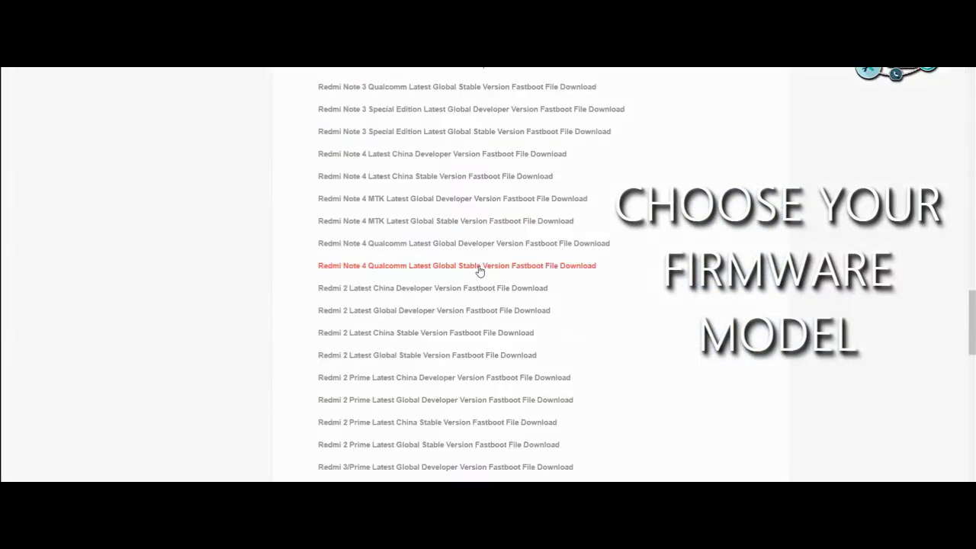
click(479, 266)
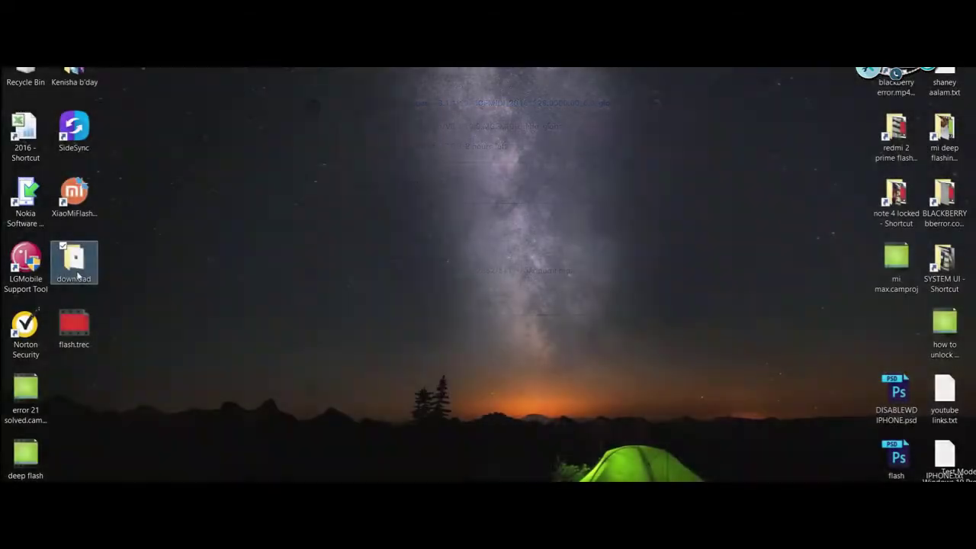
- Extract the downloaded mido_global_images .tgz firmware archive within the desktop's download folder and select the extracted folder
double_click(98, 271)
click(219, 103)
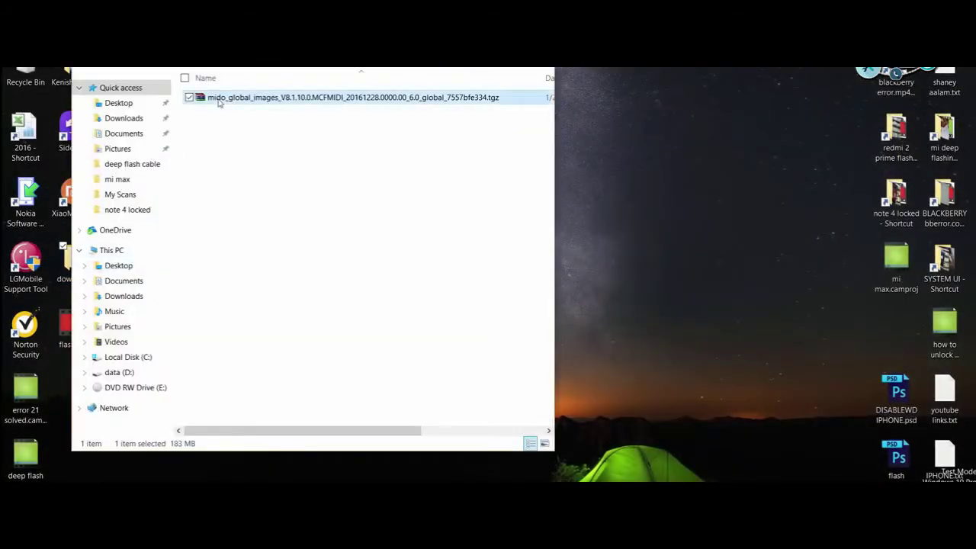
right_click(238, 101)
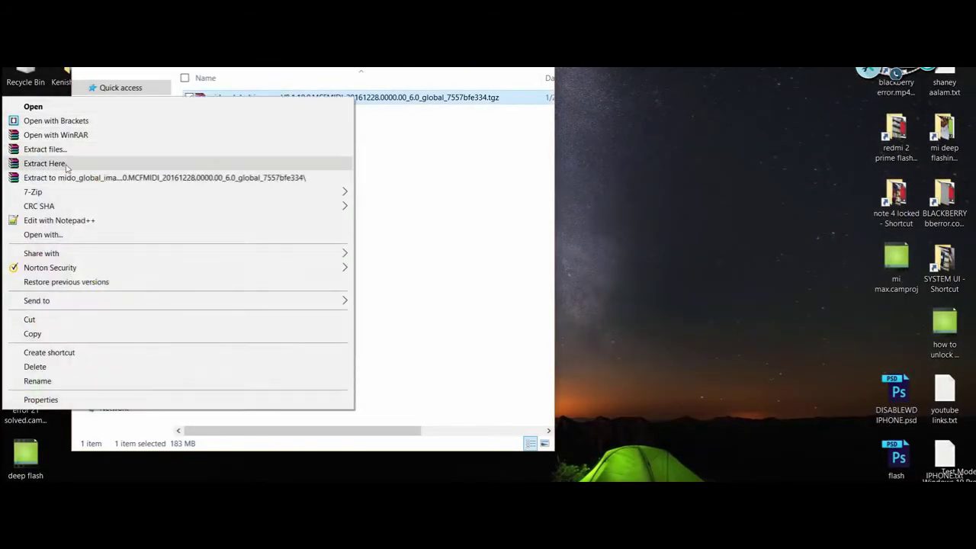
click(90, 163)
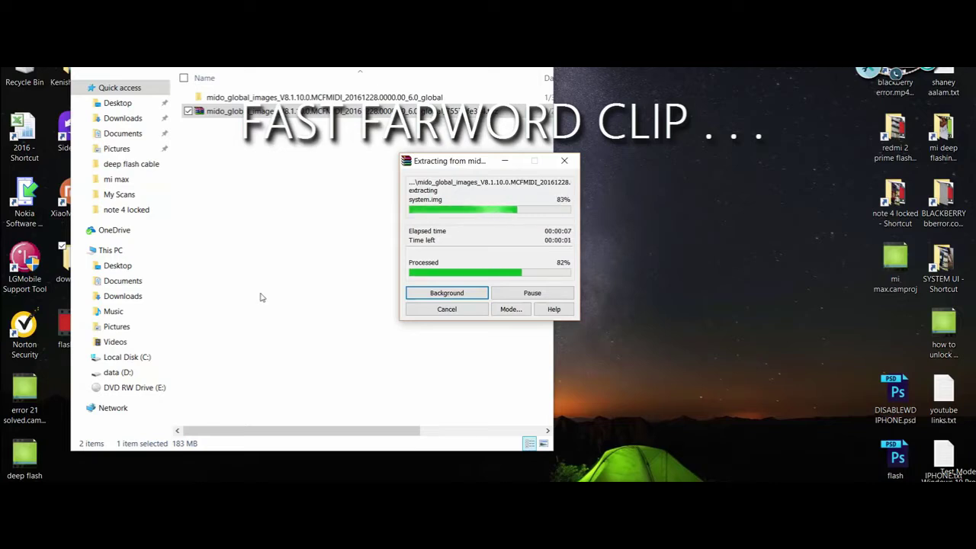
click(239, 98)
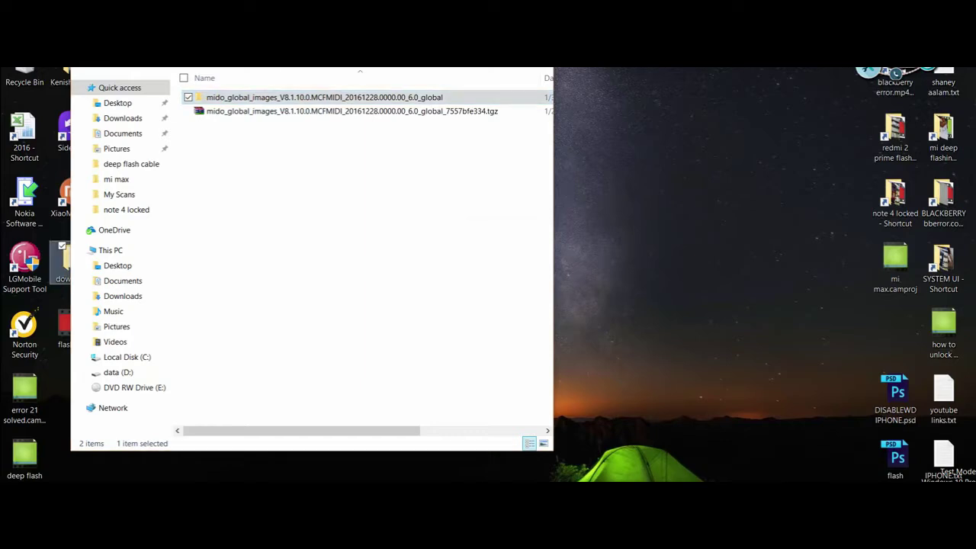
key(Delete)
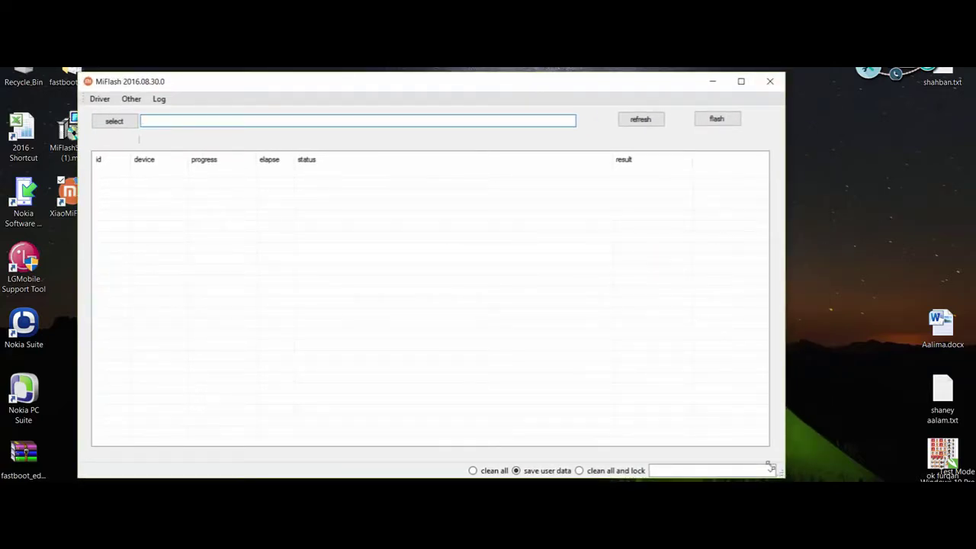
- Shrink and reposition the MiFlash window, and open Computer Management for this PC
drag(779, 473, 509, 301)
drag(375, 91, 352, 219)
right_click(23, 31)
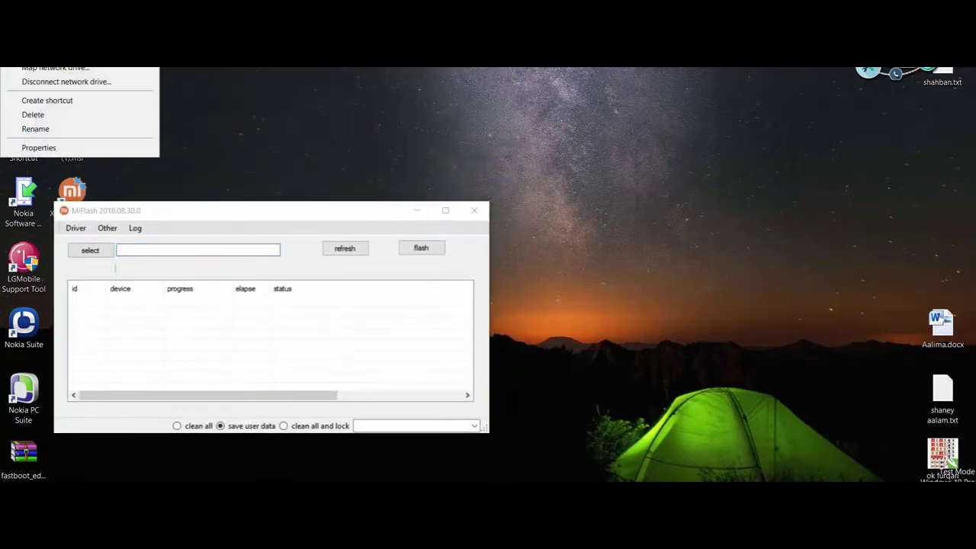
click(46, 35)
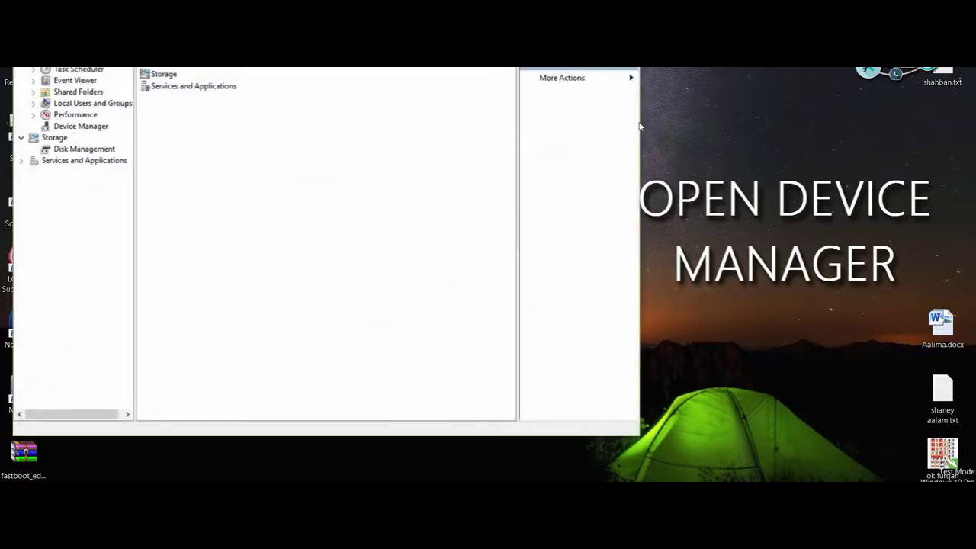
- Narrow the Computer Management window and expand Ports (COM & LPT) in Device Manager to check for the Mi device port
drag(640, 121, 488, 121)
click(77, 126)
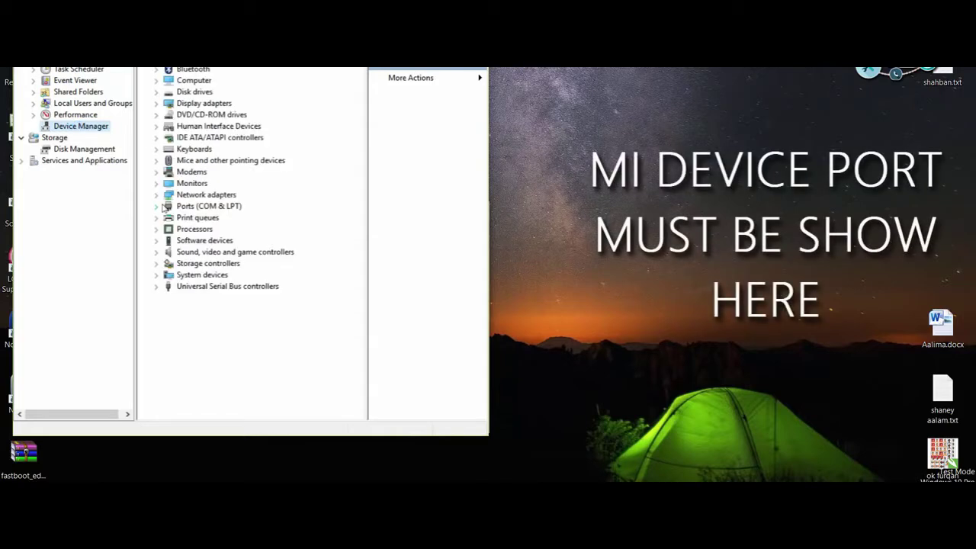
click(156, 205)
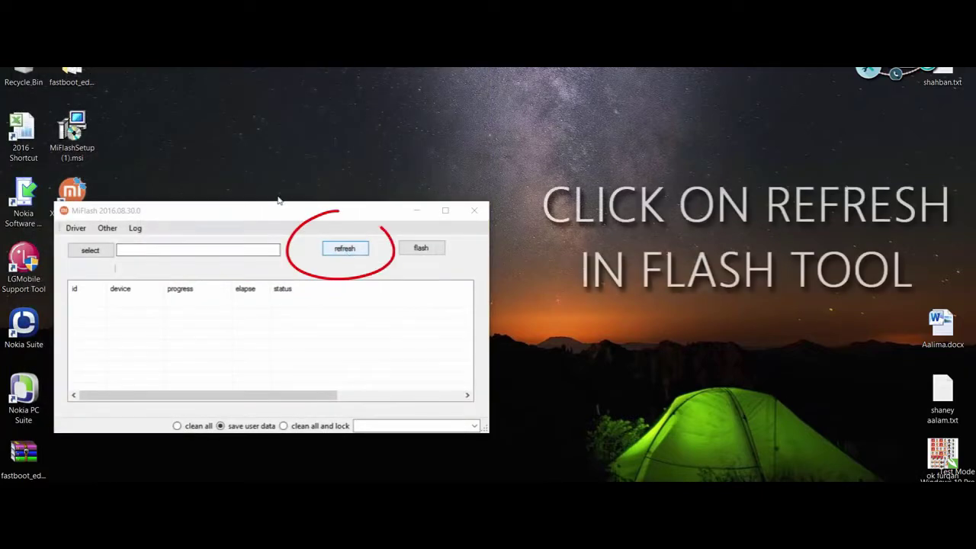
- Refresh the device list in MiFlash, and move and enlarge its window
click(340, 248)
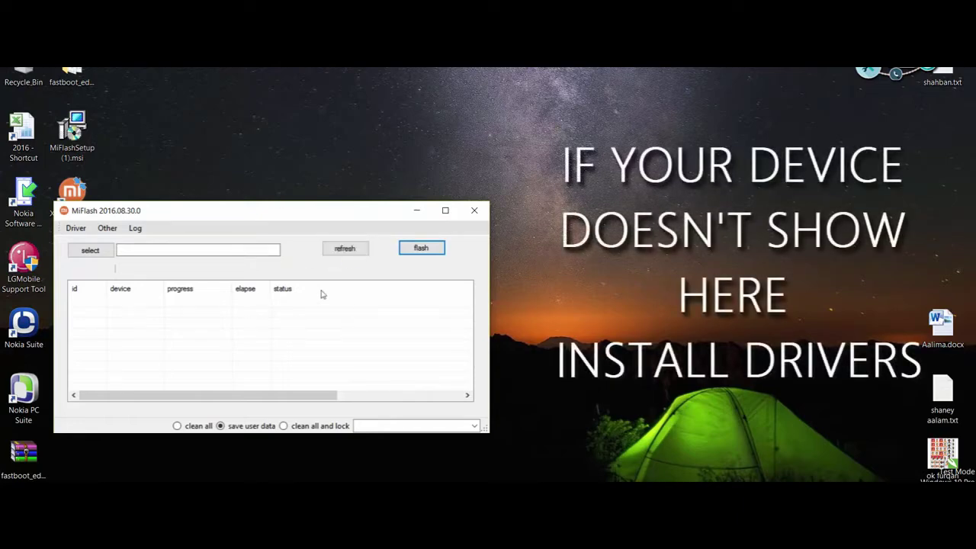
drag(288, 216, 271, 114)
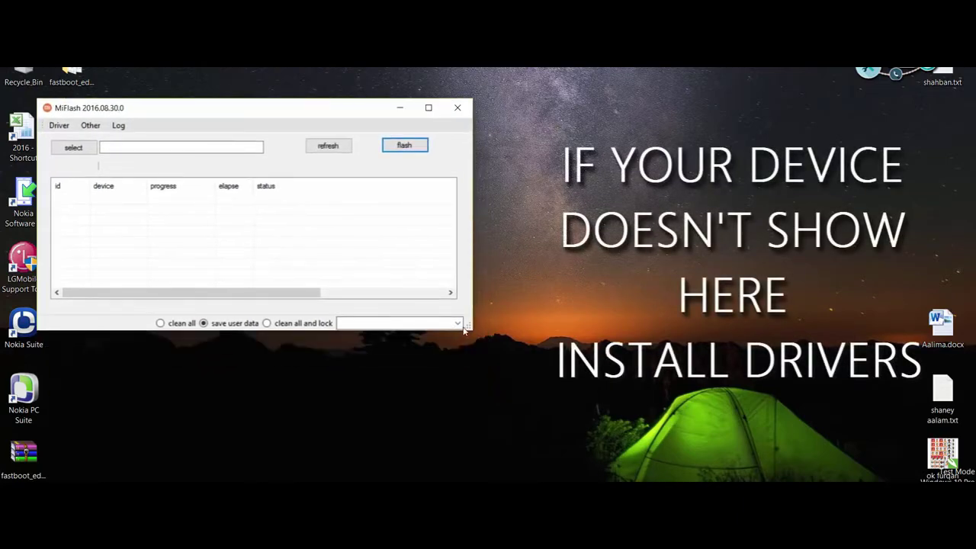
drag(500, 356, 650, 462)
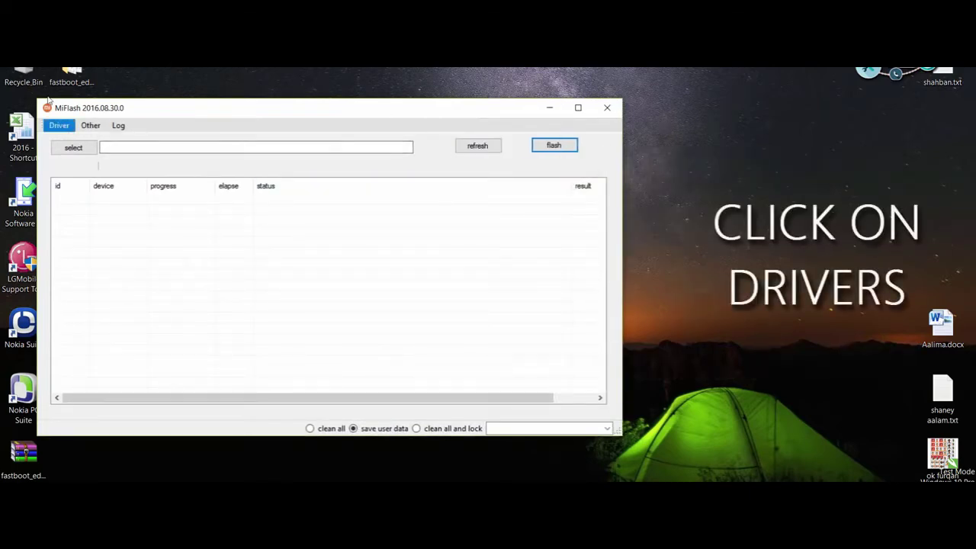
- Install the MiFlash device drivers, allowing the unverified driver software to install anyway, and close the Driver window
click(59, 125)
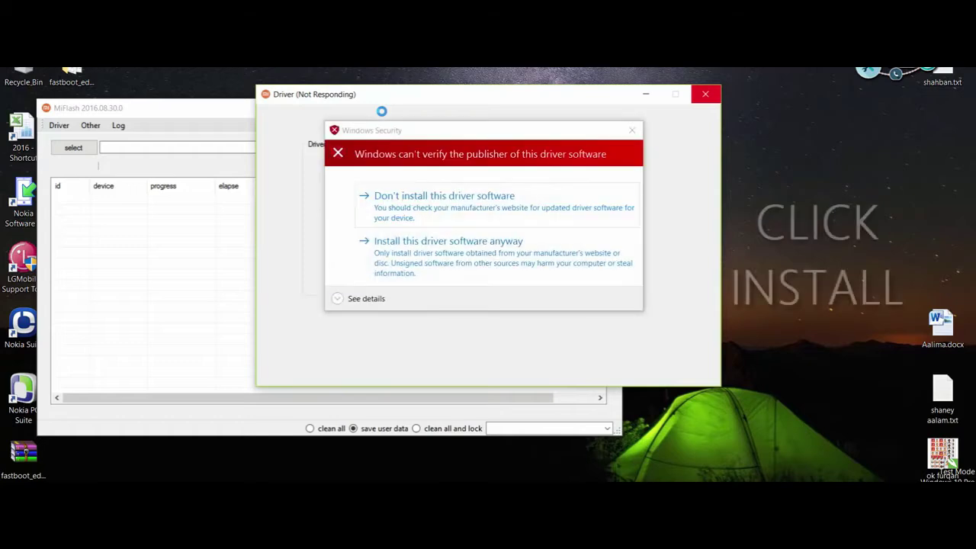
click(435, 267)
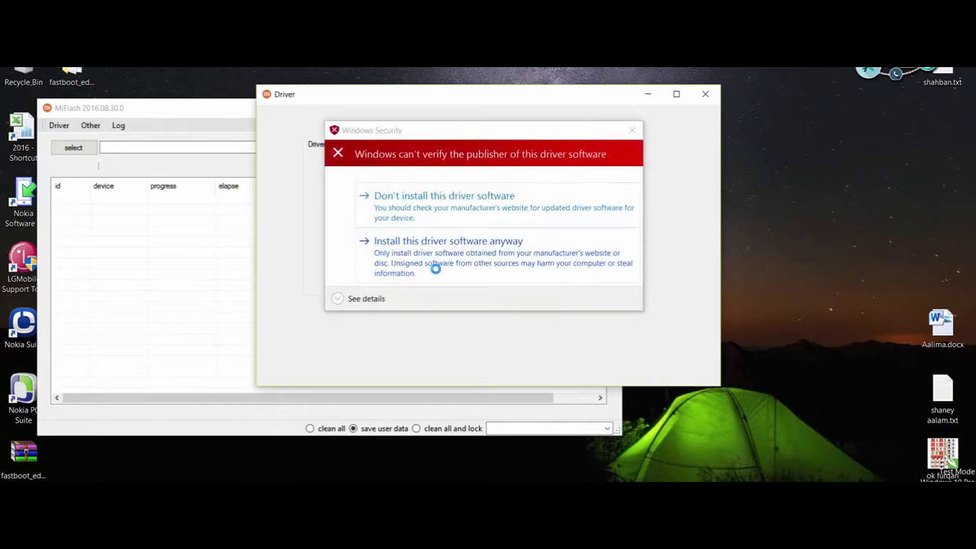
click(437, 261)
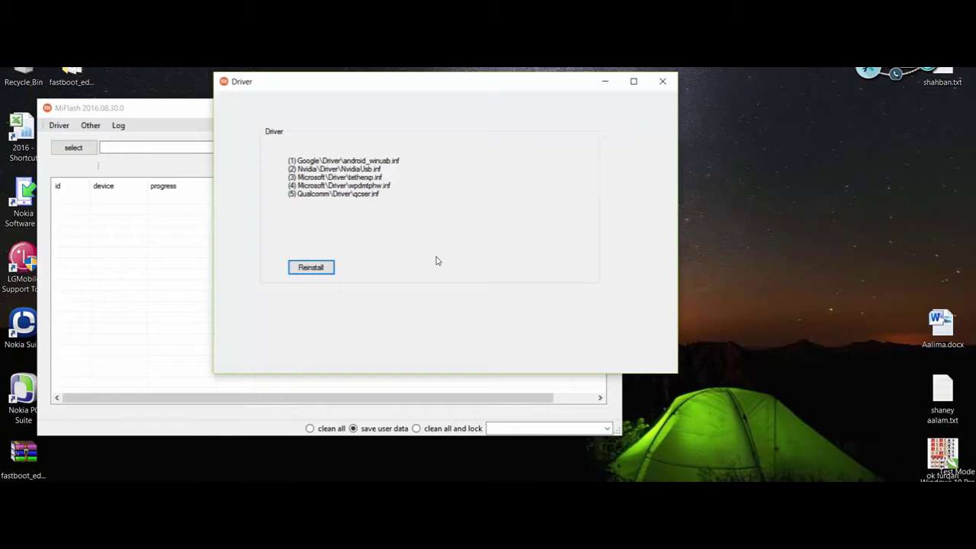
click(664, 82)
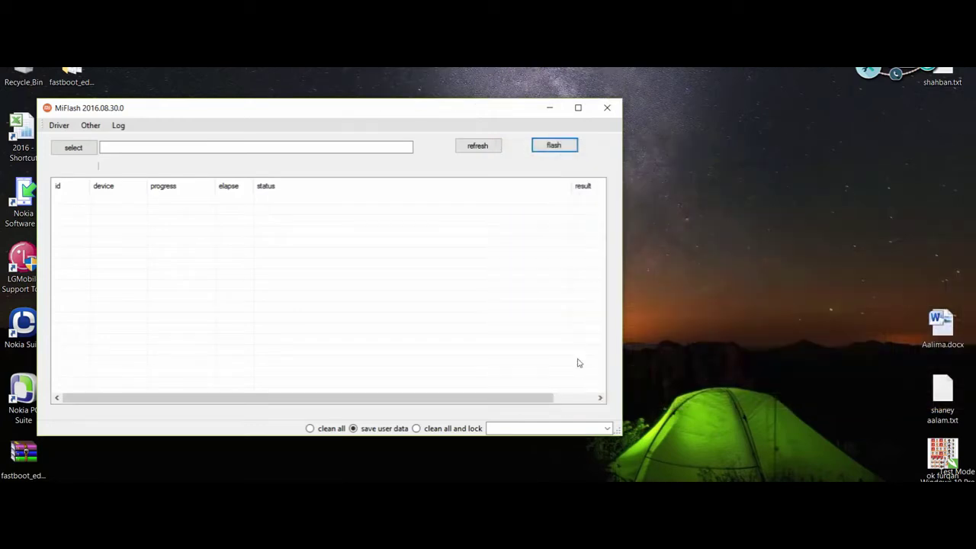
- Close MiFlash and reopen it from its XiaoMiFlash desktop shortcut
click(607, 108)
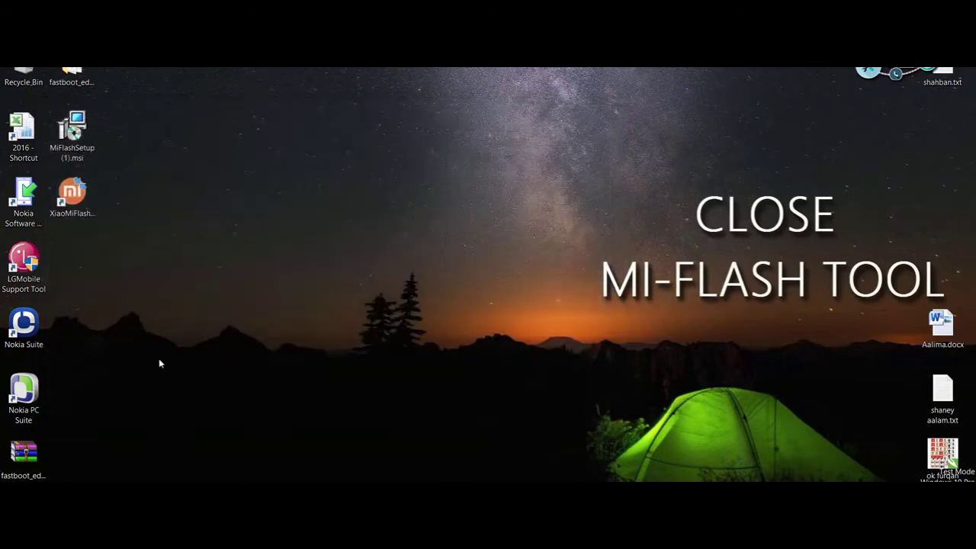
double_click(72, 193)
right_click(72, 191)
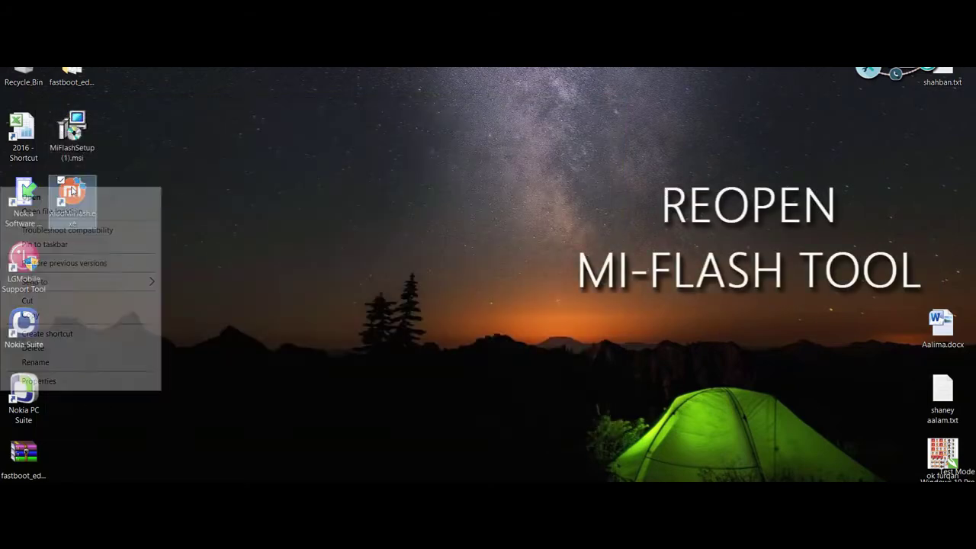
click(79, 198)
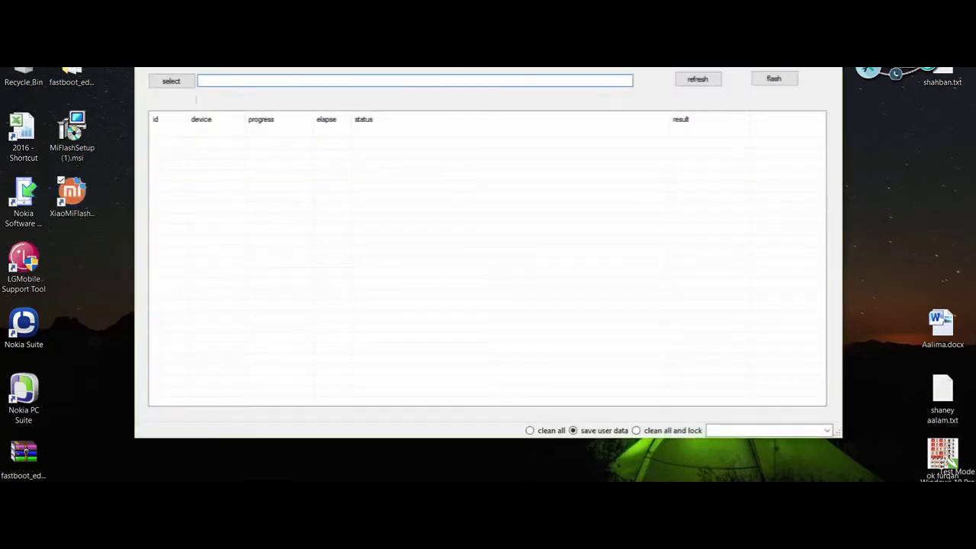
- Reposition and shrink the MiFlash window, and refresh the device list with the phone reconnected
drag(489, 50, 371, 85)
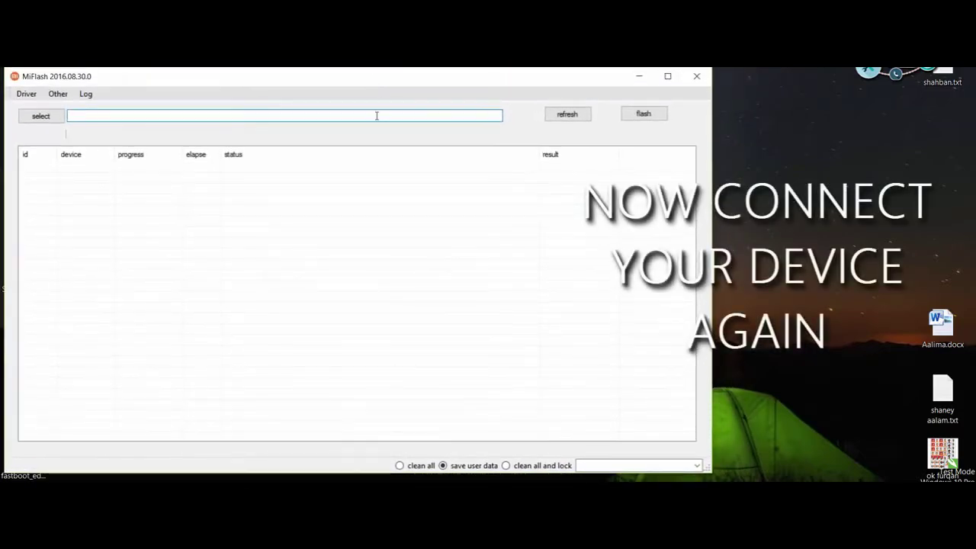
drag(712, 266, 551, 267)
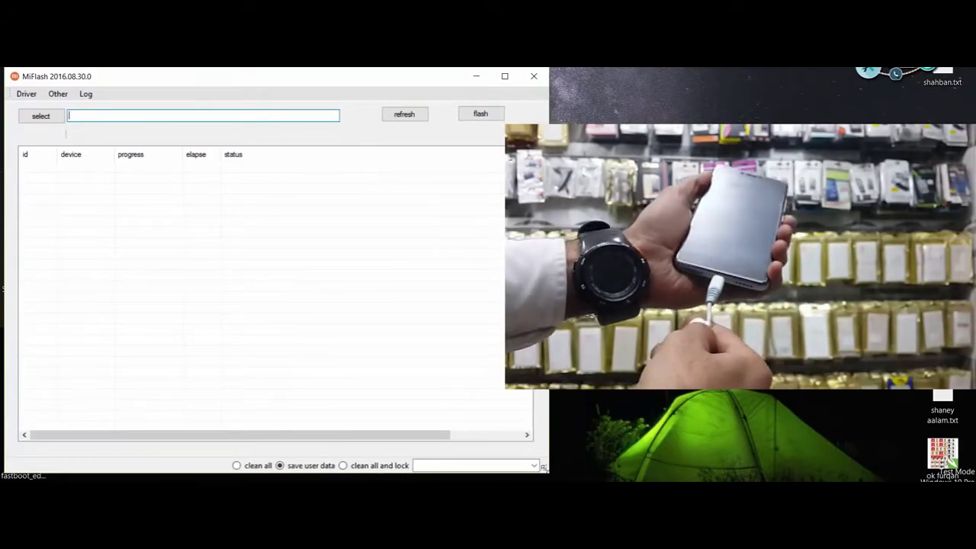
drag(549, 472, 544, 385)
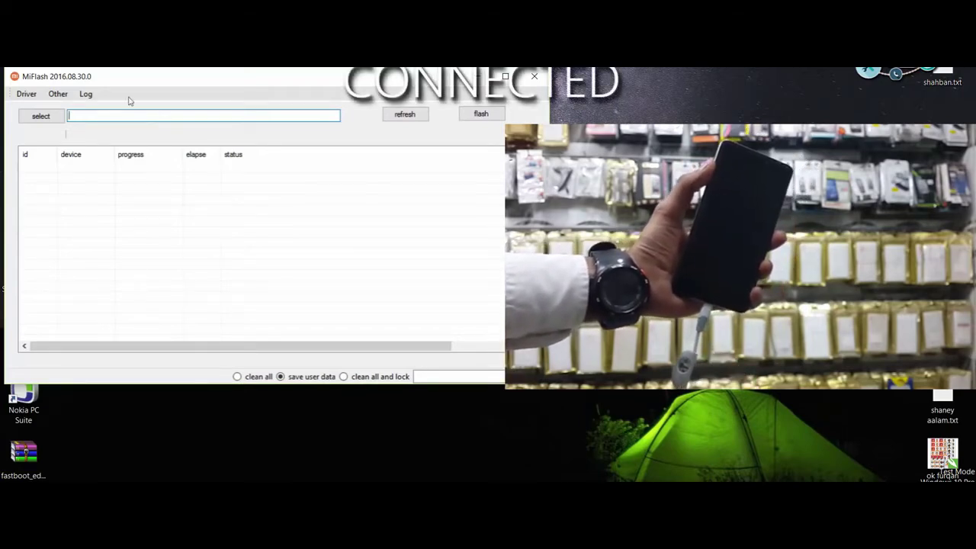
click(405, 116)
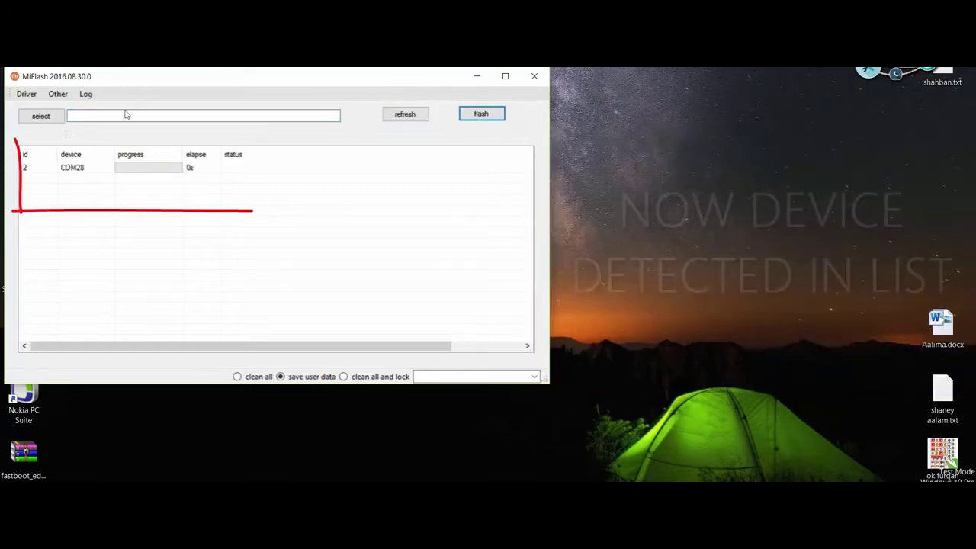
- Load the hydrogen_global_images_V8.1.6.0.MBCMIDI firmware folder and flash the COM28 device with the clean all and lock option
click(40, 116)
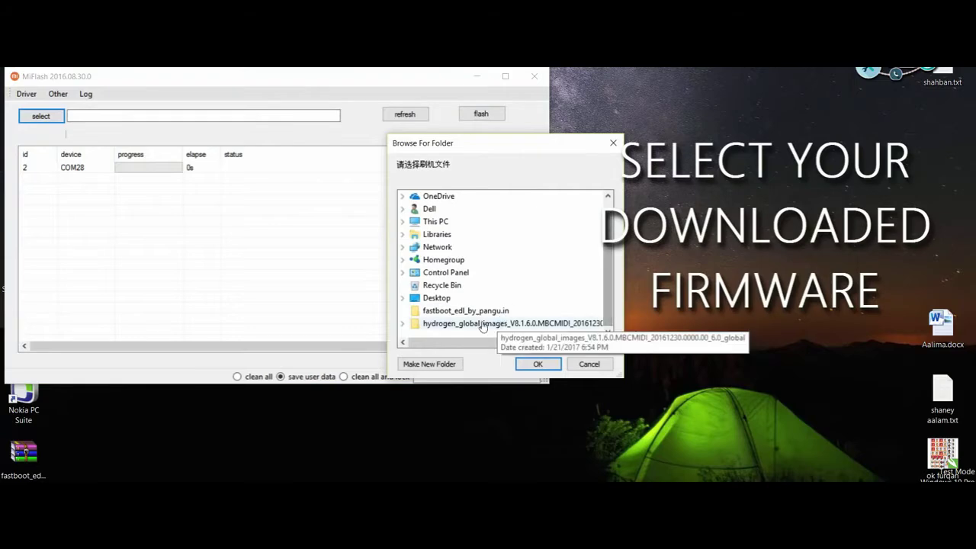
click(457, 335)
click(424, 323)
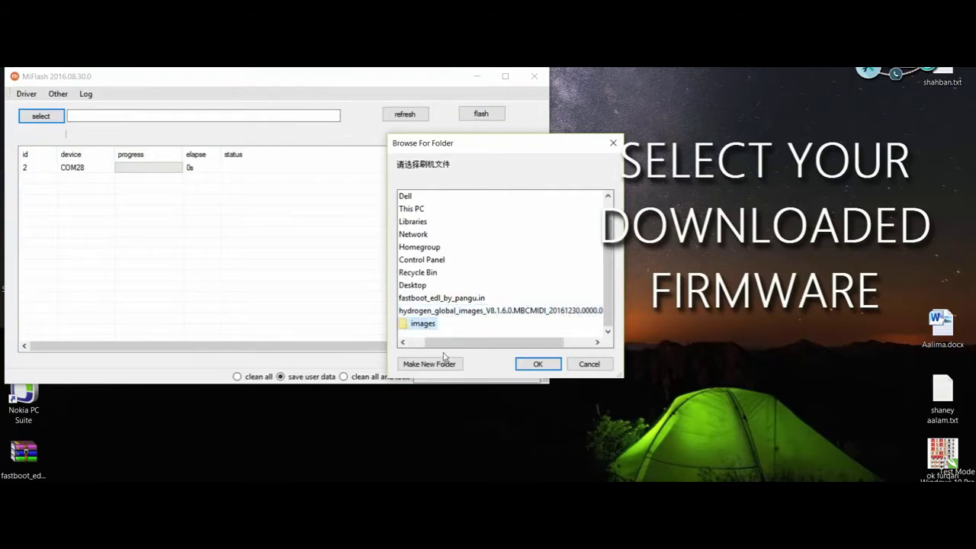
click(538, 363)
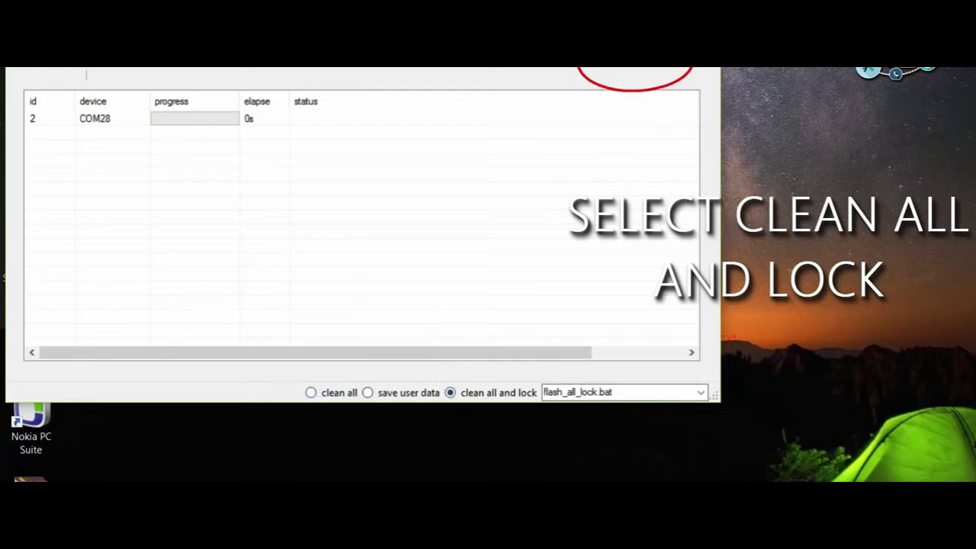
click(634, 47)
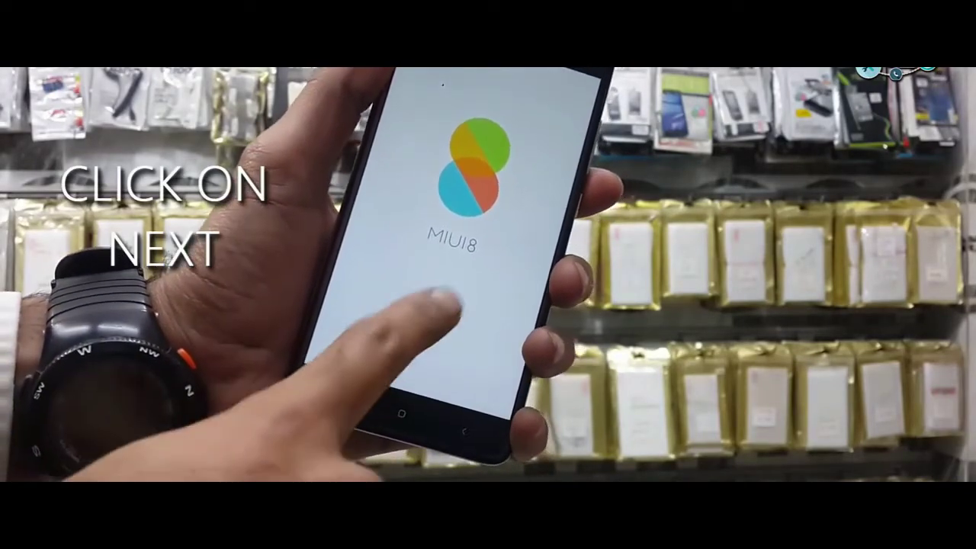
click(439, 321)
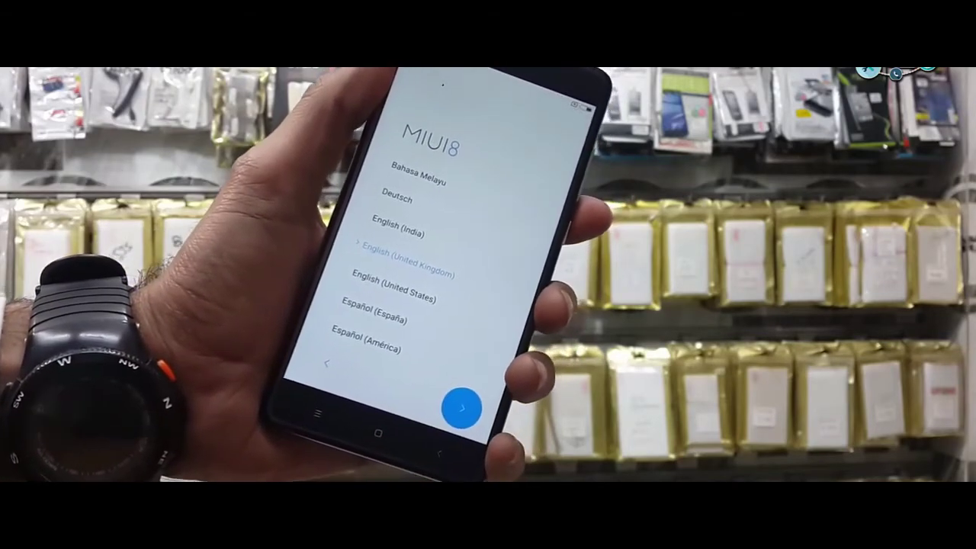
click(462, 408)
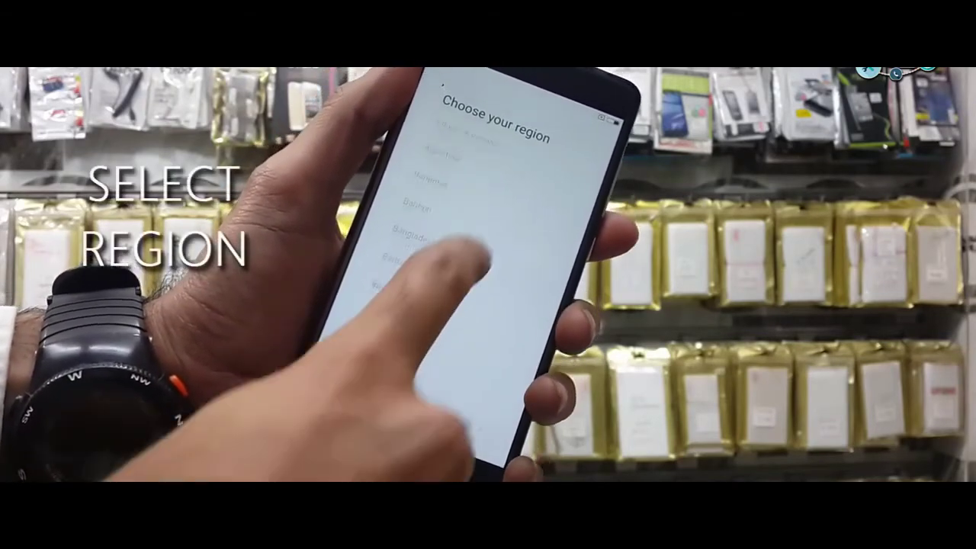
scroll(458, 244, down, 10)
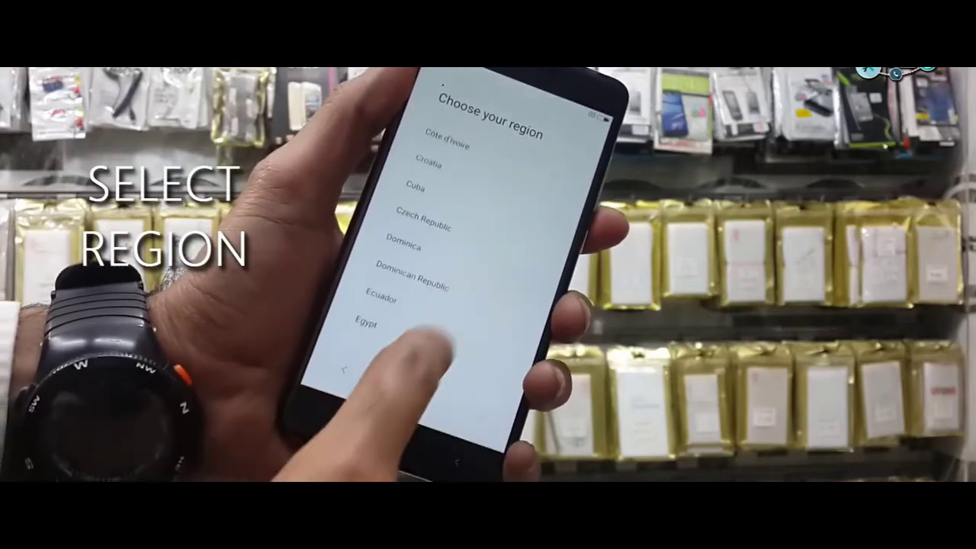
scroll(427, 244, down, 5)
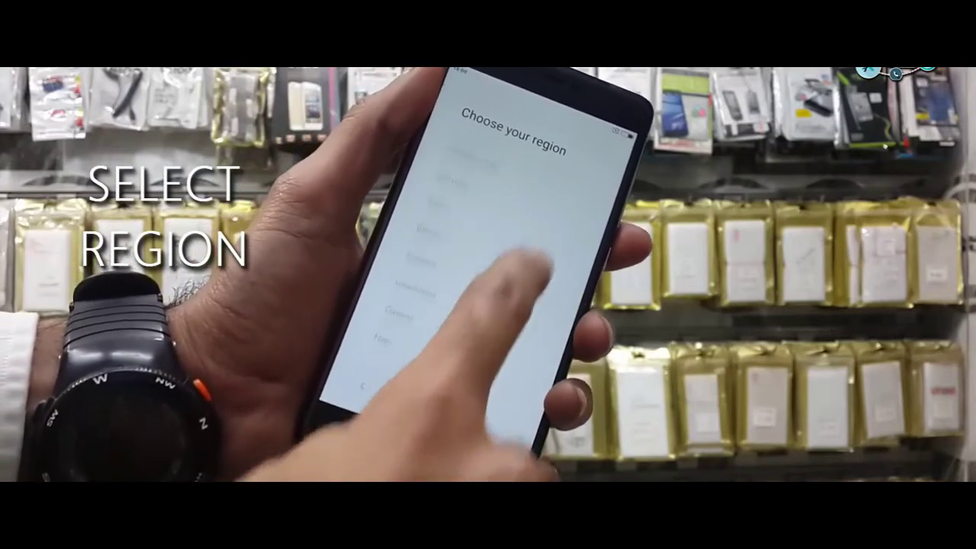
scroll(458, 260, down, 3)
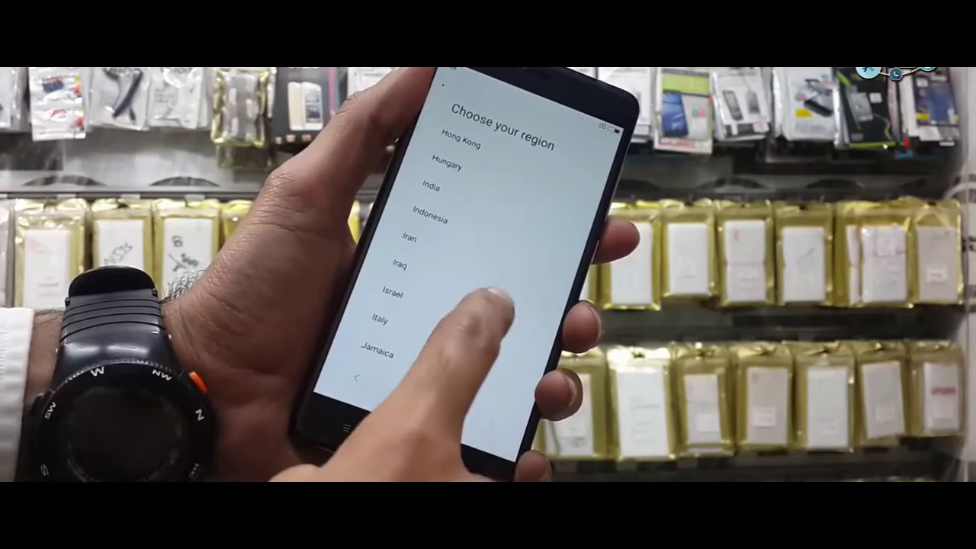
click(429, 191)
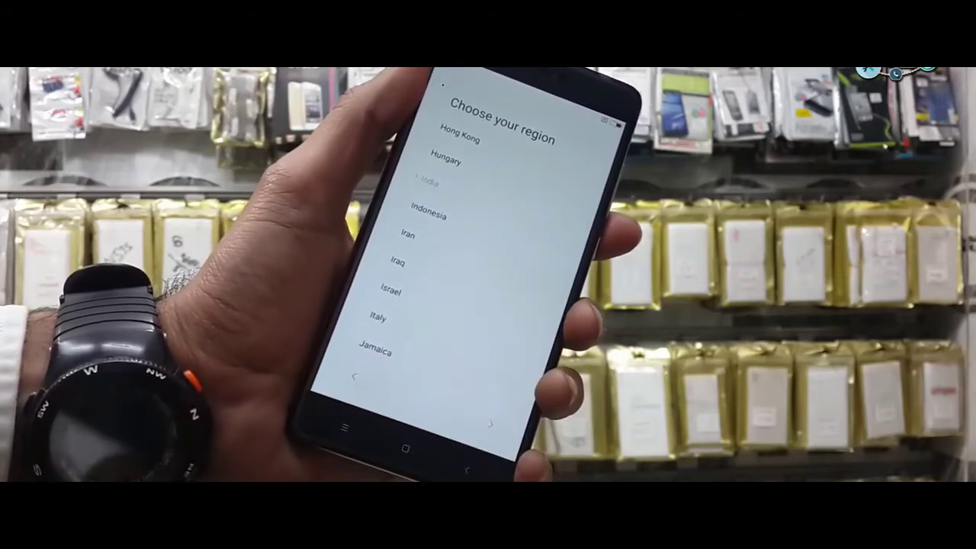